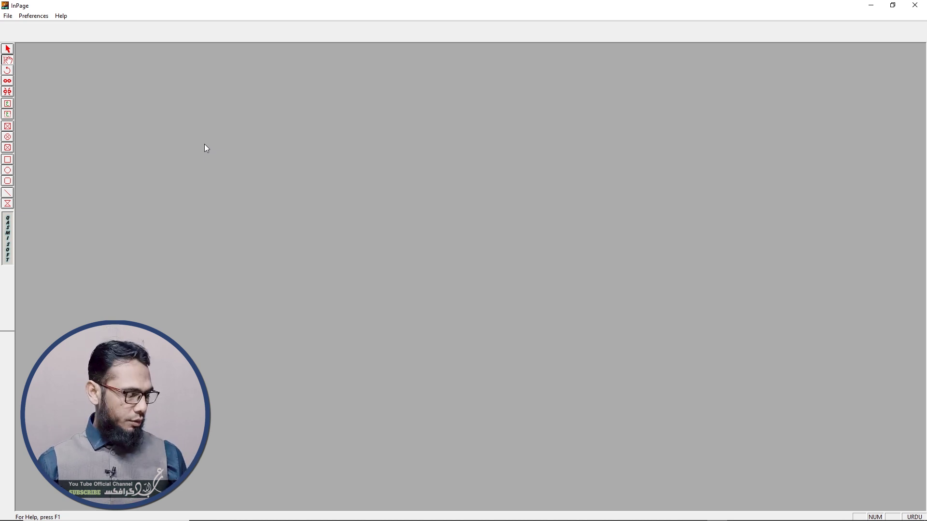
Create a new one-page A4 portrait document with 12.7 mm margins, one column, right-to-left direction and an automatic text box
{"action": "key", "text": "ctrl+n"}
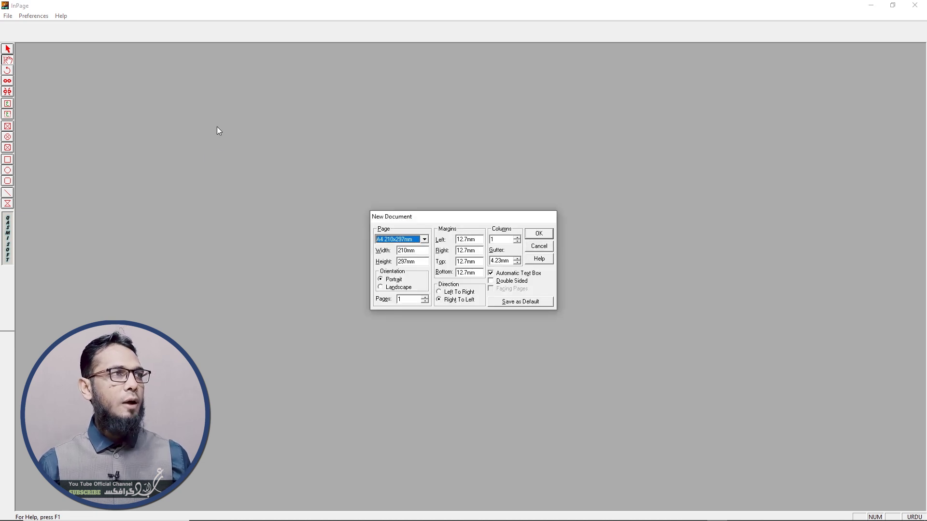
{"action": "left_click", "coordinate": [549, 247]}
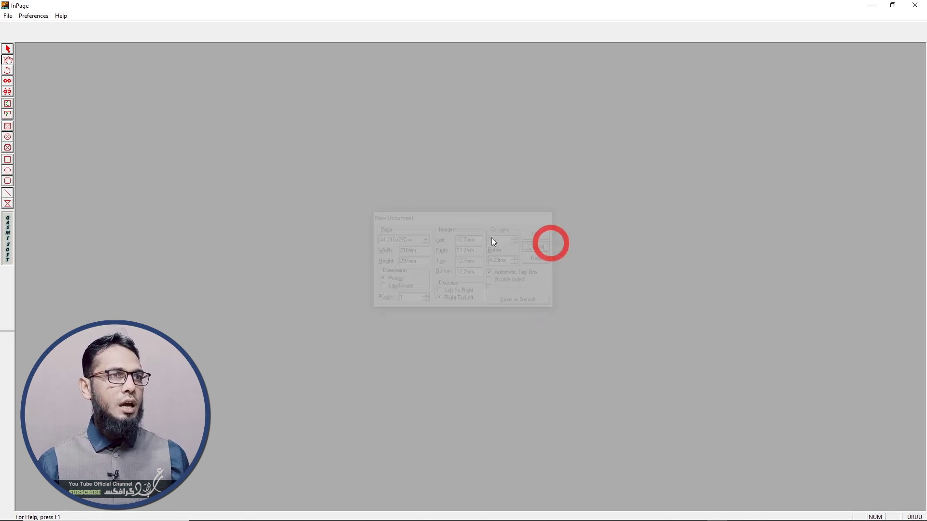
{"action": "left_click", "coordinate": [10, 16]}
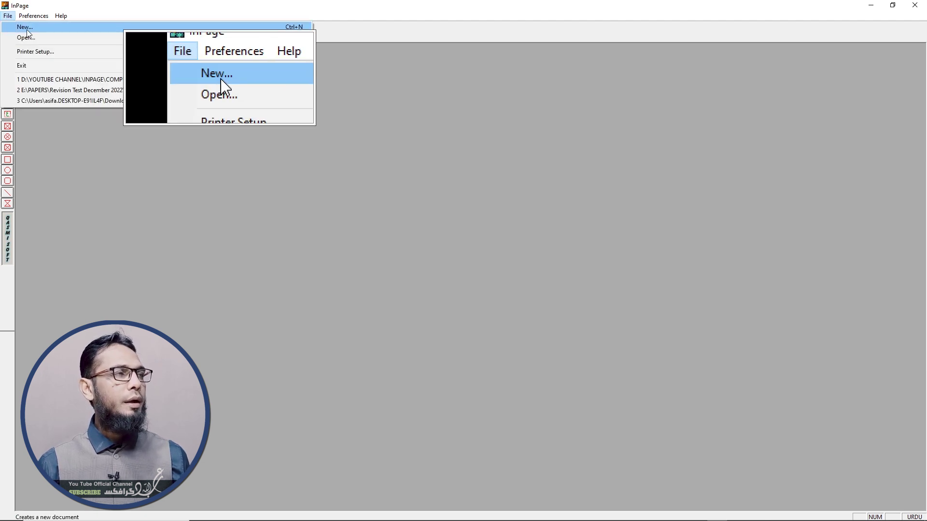
{"action": "left_click", "coordinate": [28, 32]}
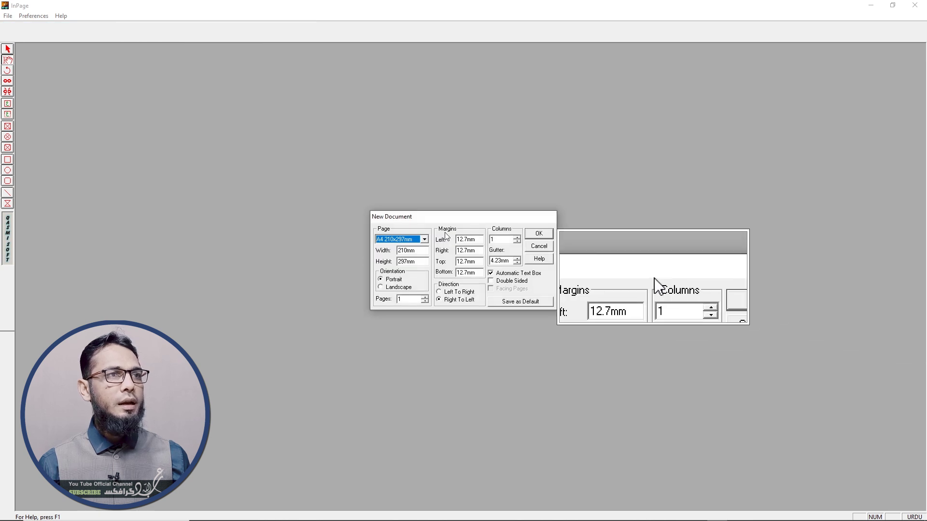
{"action": "left_click", "coordinate": [539, 234]}
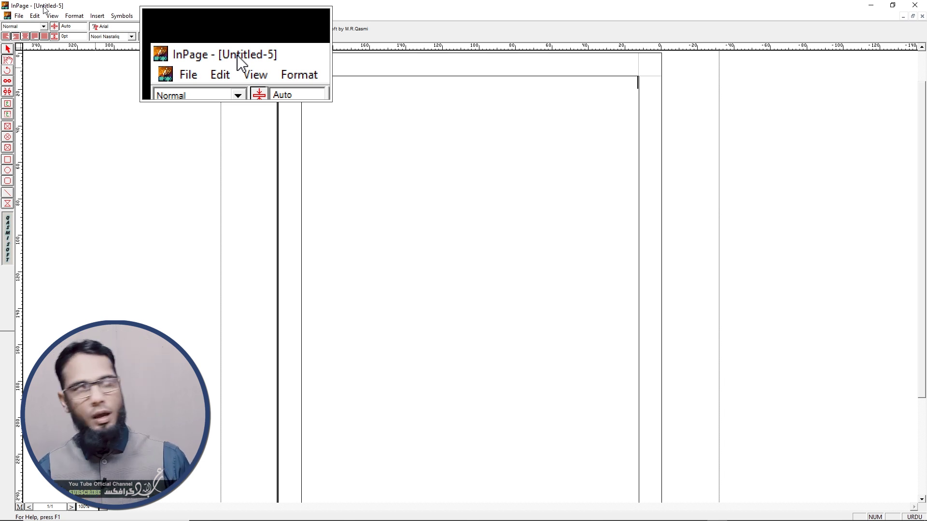
{"action": "left_click", "coordinate": [18, 16]}
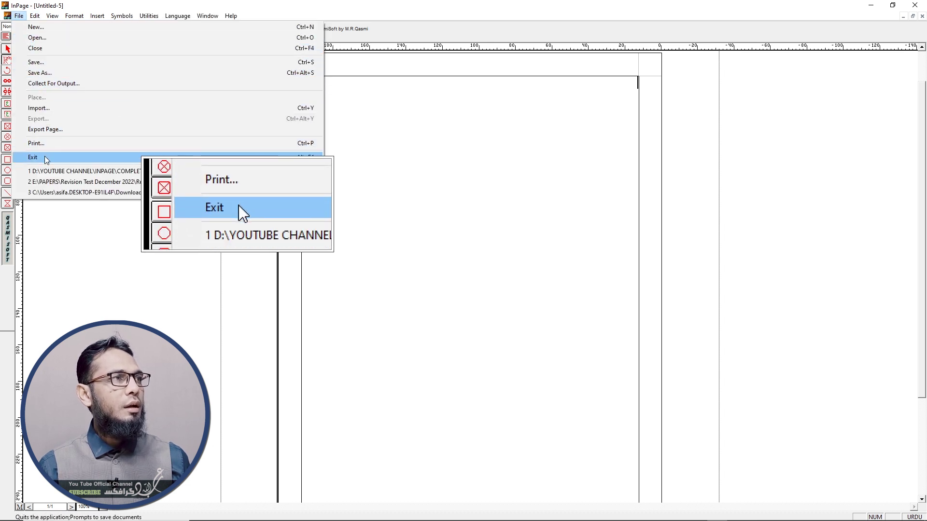
{"action": "mouse_move", "coordinate": [34, 18]}
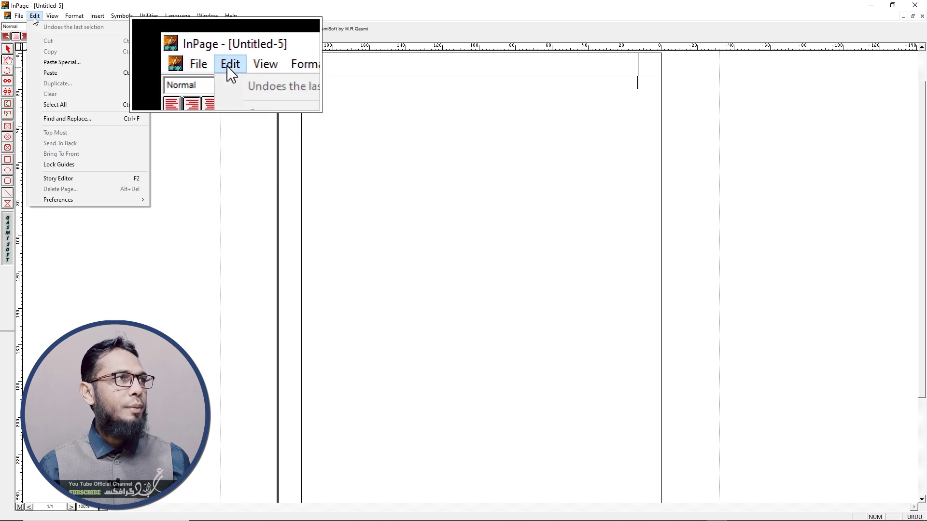
{"action": "mouse_move", "coordinate": [90, 19]}
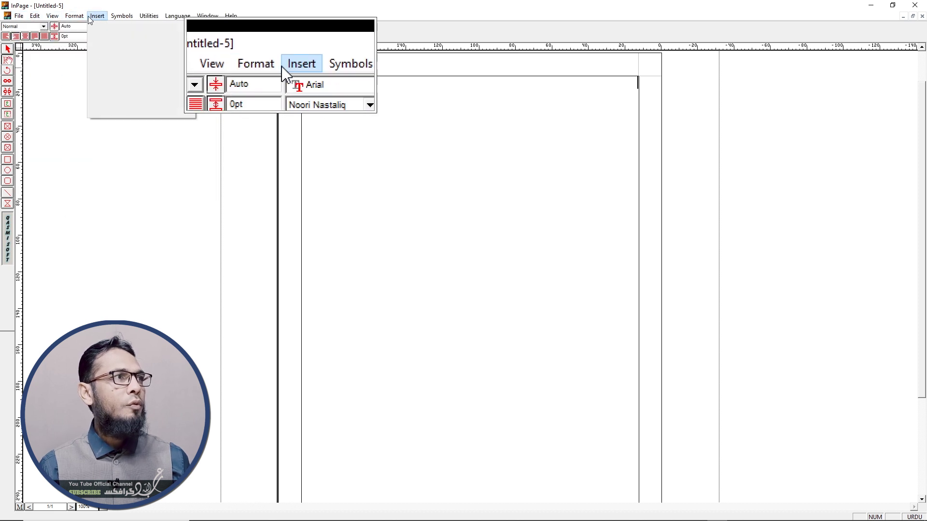
{"action": "mouse_move", "coordinate": [177, 19]}
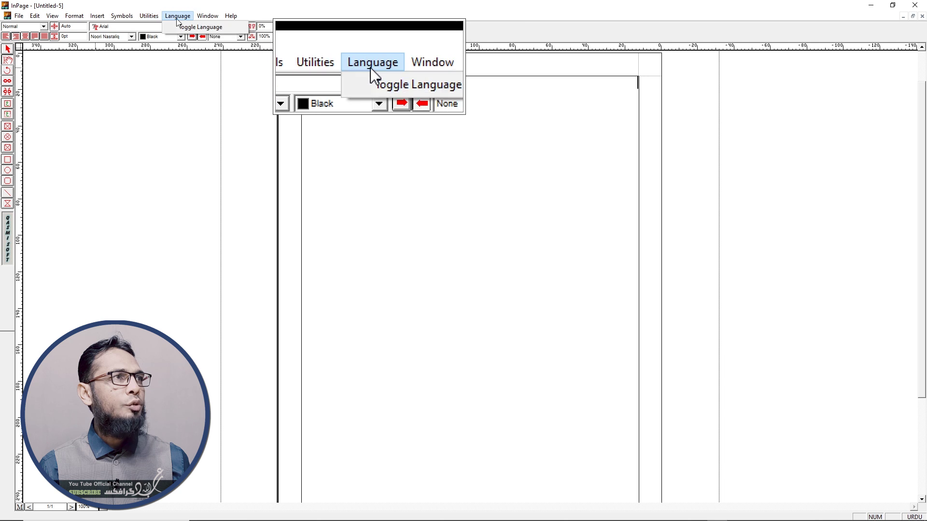
{"action": "mouse_move", "coordinate": [228, 17]}
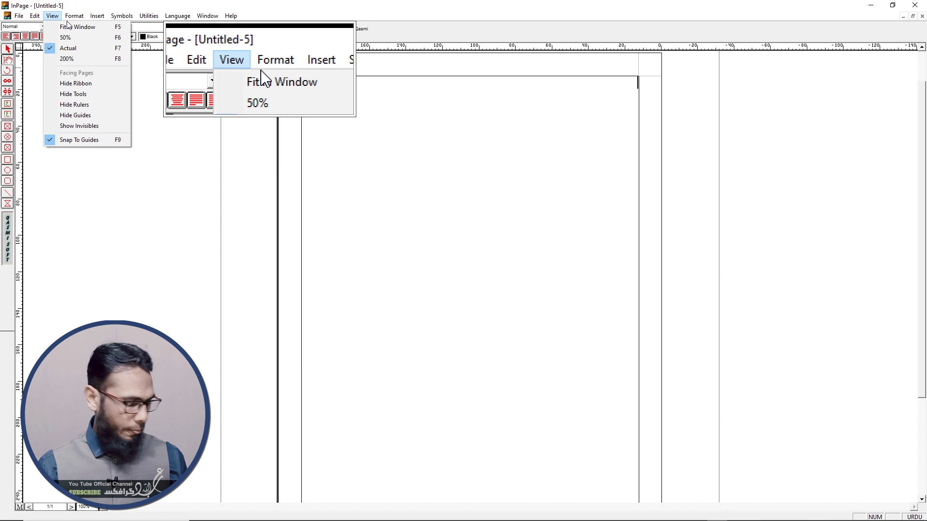
{"action": "left_click", "coordinate": [73, 16]}
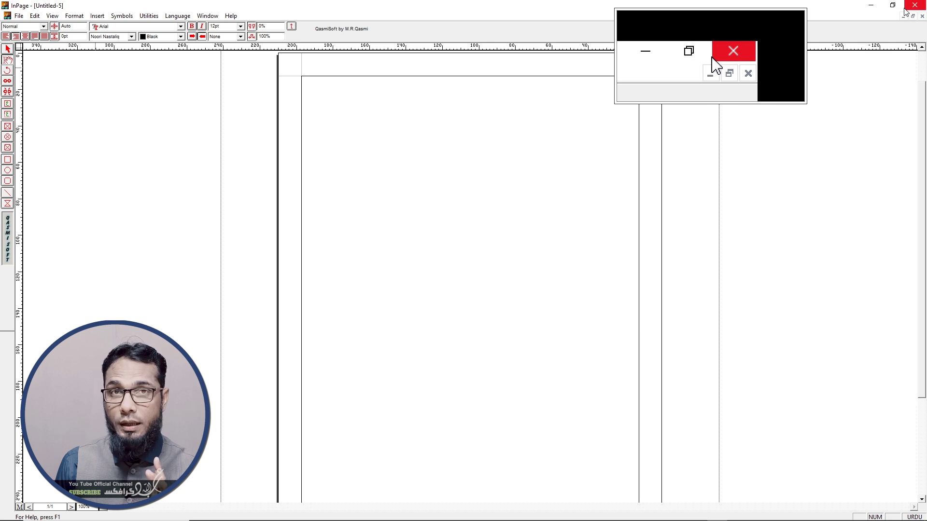
Minimize the whole program window to the desktop and bring it back
{"action": "left_click", "coordinate": [876, 7]}
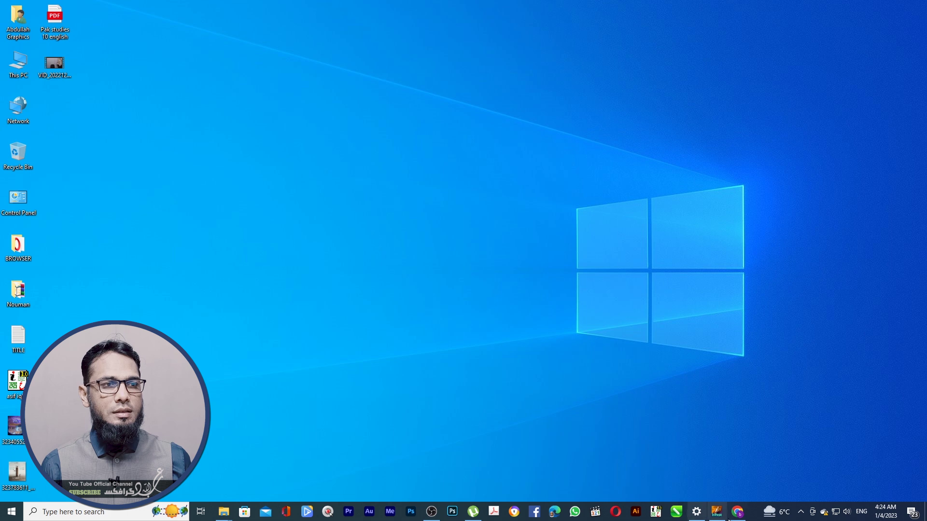
{"action": "mouse_move", "coordinate": [718, 516]}
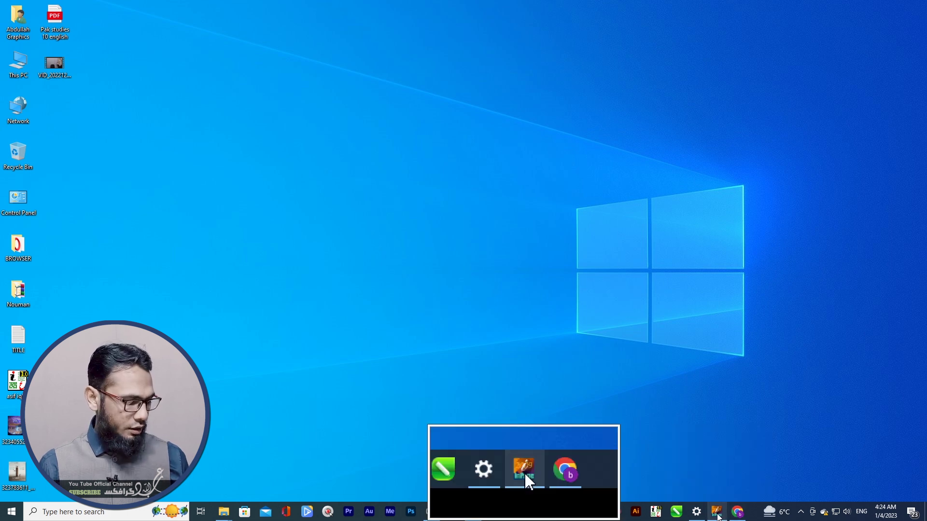
{"action": "left_click", "coordinate": [717, 513]}
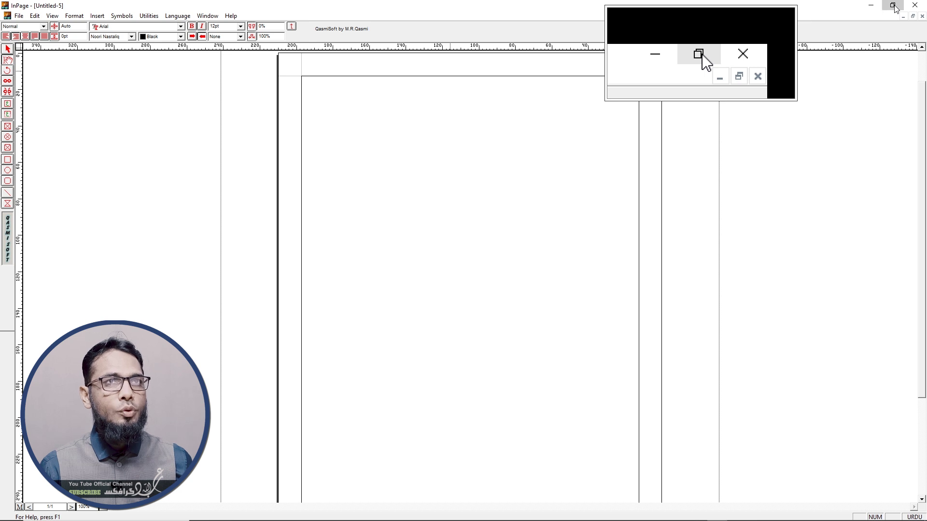
Reduce the program window to a floating size, adjust its width and height by its edges, and maximize it again
{"action": "left_click", "coordinate": [893, 6]}
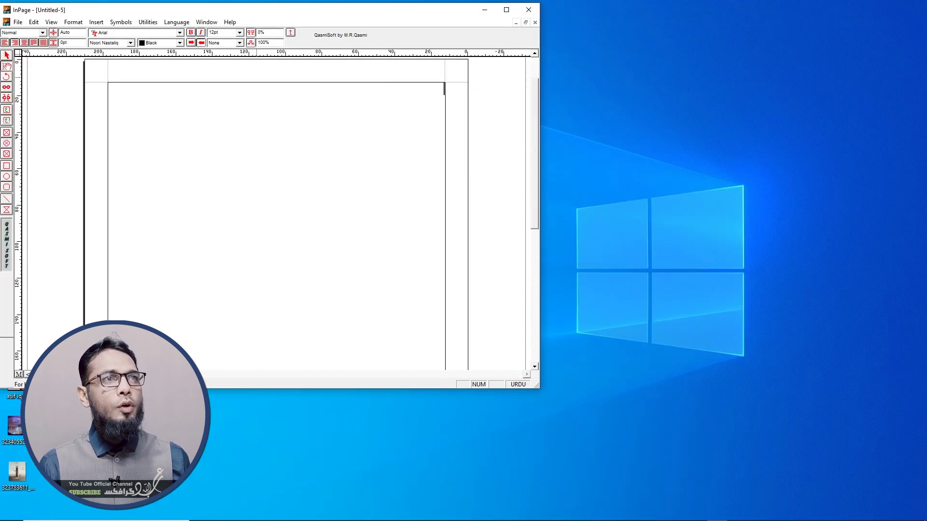
{"action": "left_click_drag", "start_coordinate": [598, 6], "coordinate": [775, 325]}
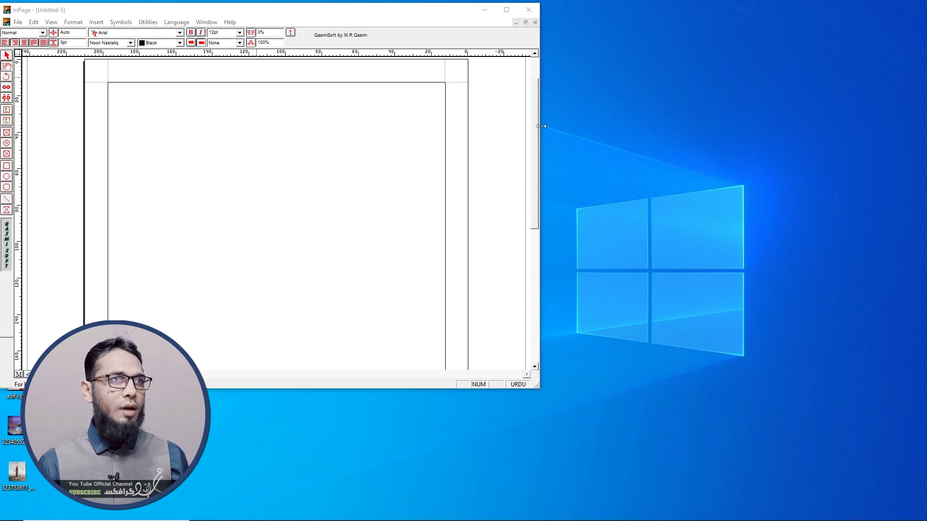
{"action": "left_click_drag", "start_coordinate": [541, 126], "coordinate": [576, 118]}
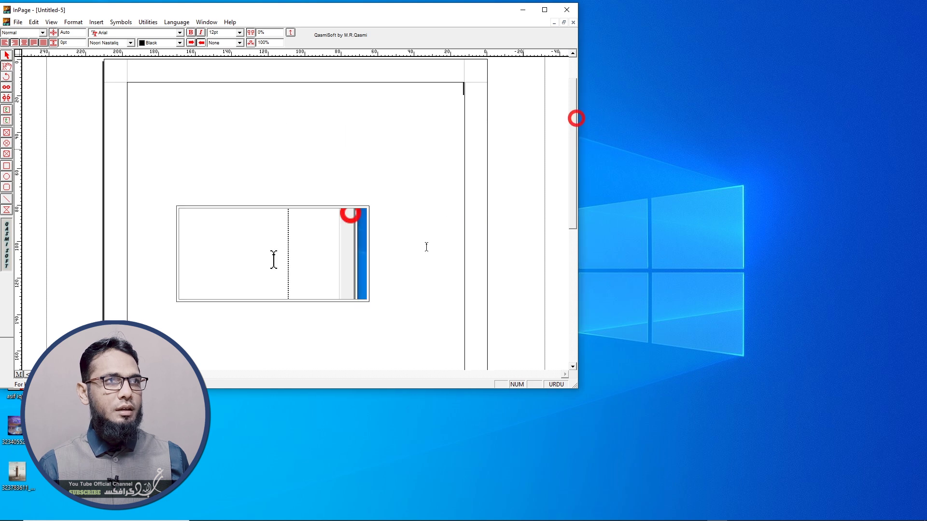
{"action": "mouse_move", "coordinate": [354, 387]}
{"action": "left_mouse_down"}
{"action": "mouse_move", "coordinate": [351, 409]}
{"action": "mouse_move", "coordinate": [352, 378]}
{"action": "left_mouse_up"}
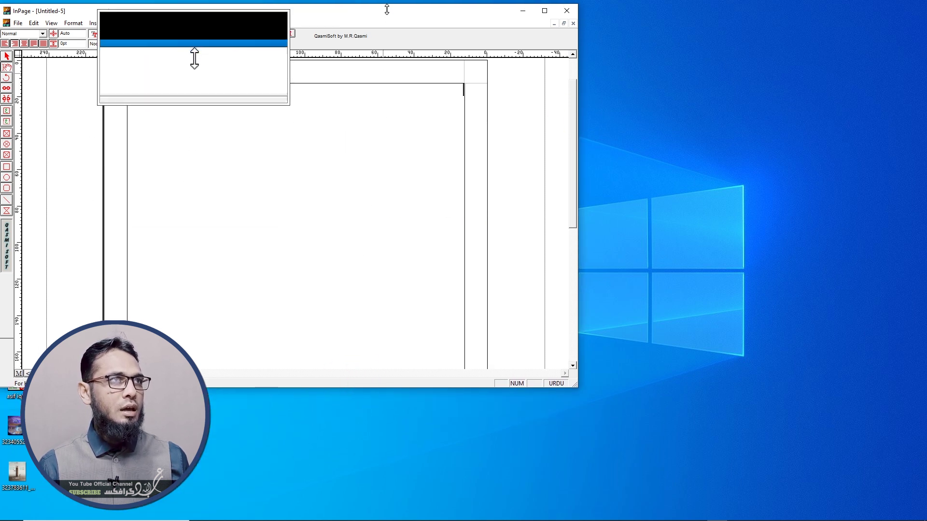
{"action": "left_click_drag", "start_coordinate": [385, 8], "coordinate": [388, 12]}
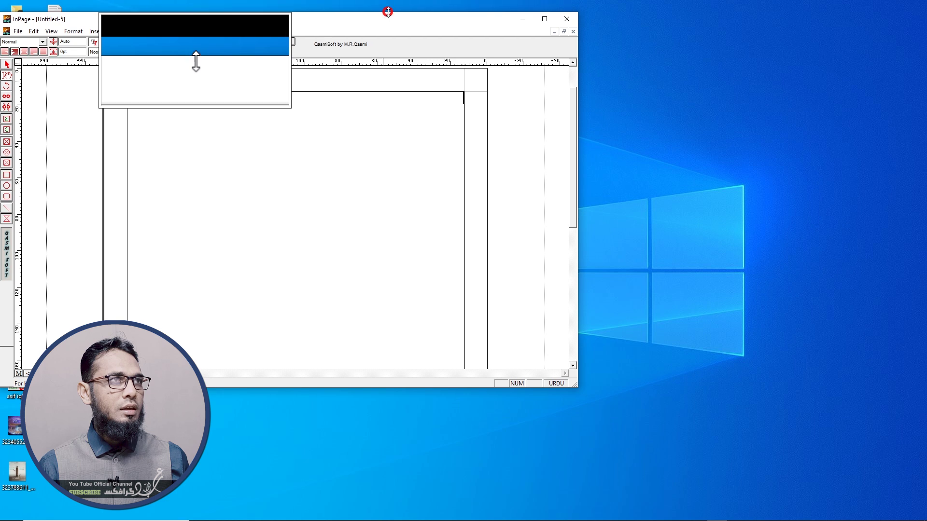
{"action": "left_click", "coordinate": [546, 20]}
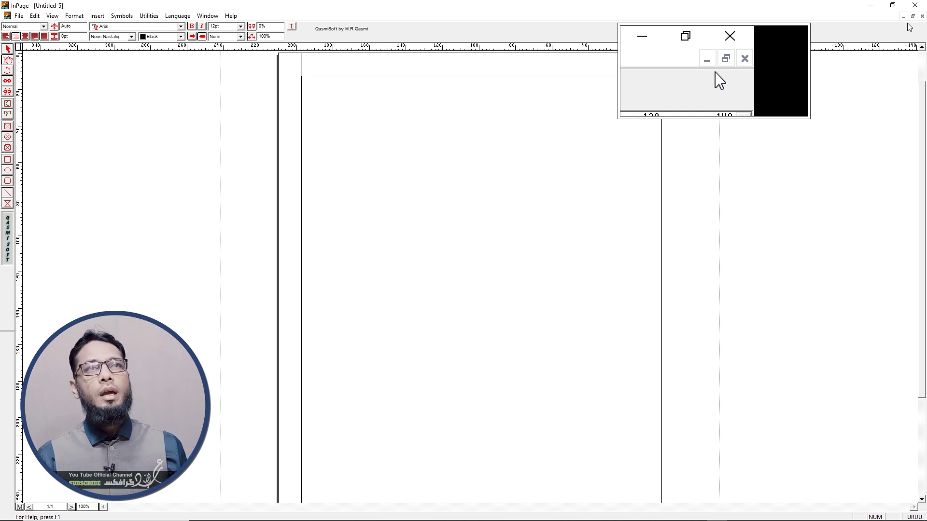
Minimize only the new document's window inside the program and restore it to full size
{"action": "left_click", "coordinate": [903, 17]}
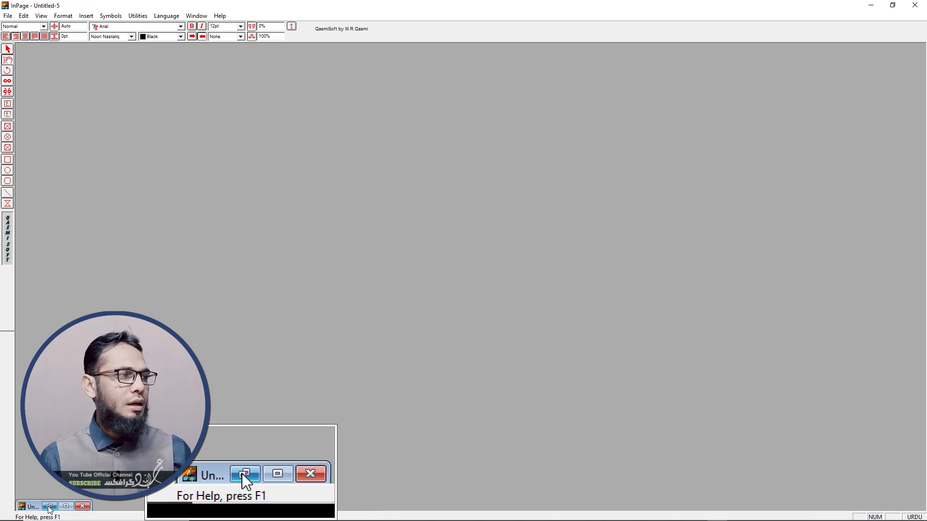
{"action": "left_click", "coordinate": [49, 506]}
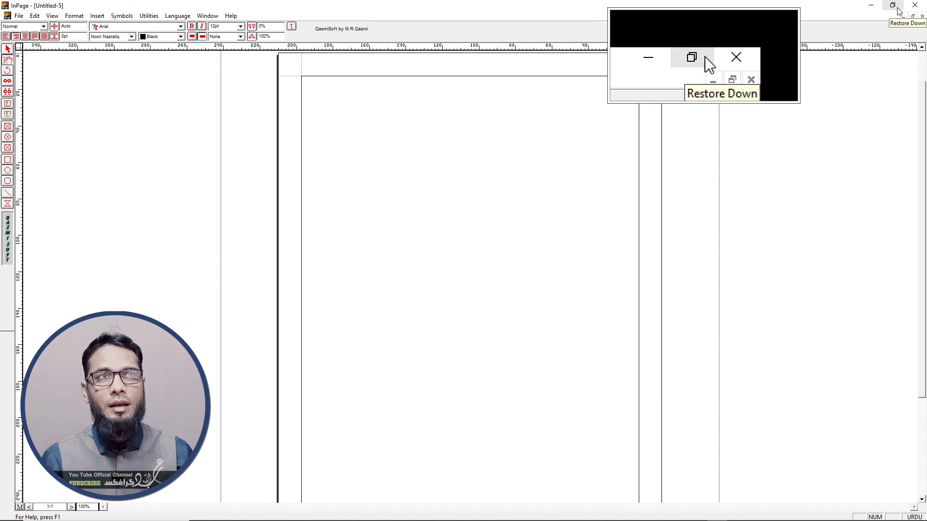
Float the document window inside the workspace, narrow it to roughly half its width, and maximize it again
{"action": "left_click", "coordinate": [913, 16]}
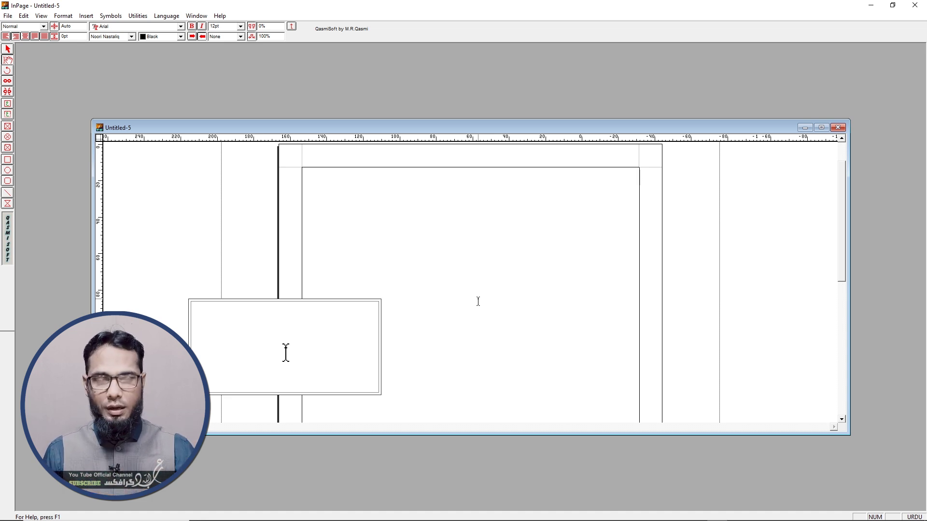
{"action": "left_click_drag", "start_coordinate": [848, 253], "coordinate": [533, 245]}
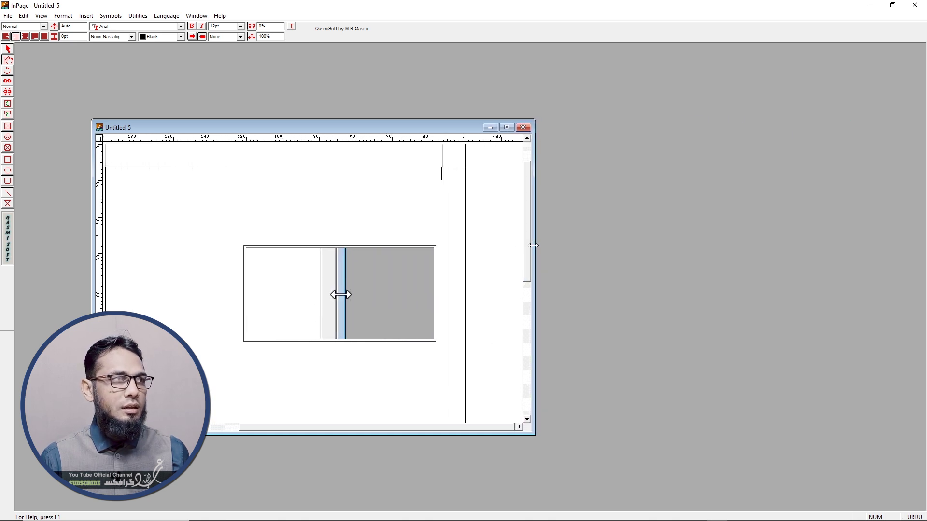
{"action": "left_click_drag", "start_coordinate": [447, 425], "coordinate": [402, 424]}
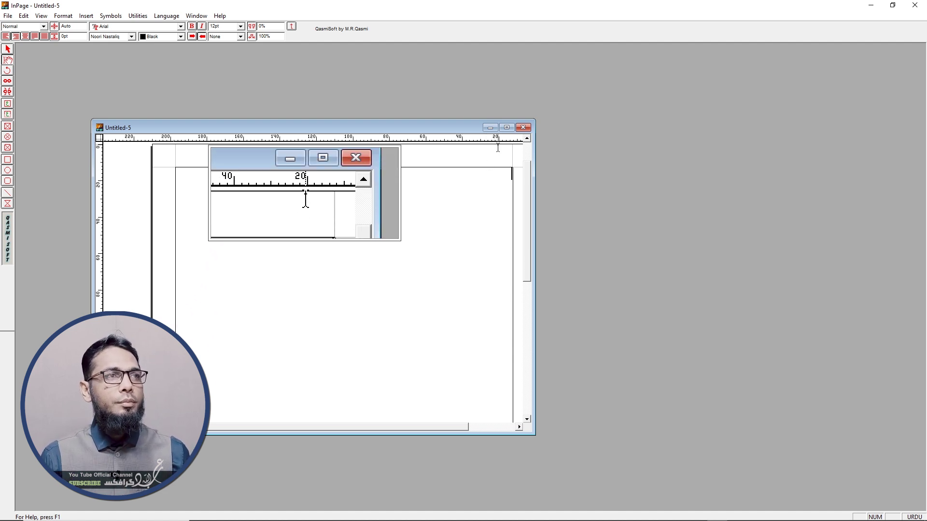
{"action": "left_click", "coordinate": [506, 127]}
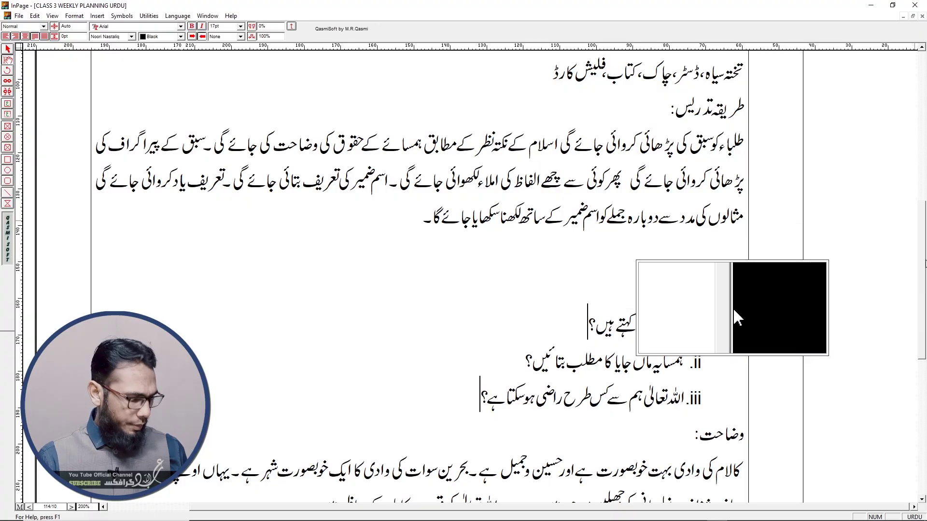
Look up and down the page of the CLASS 3 WEEKLY PLANNING URDU document around the teaching aids and teaching method sections
{"action": "left_click_drag", "start_coordinate": [923, 232], "coordinate": [919, 182]}
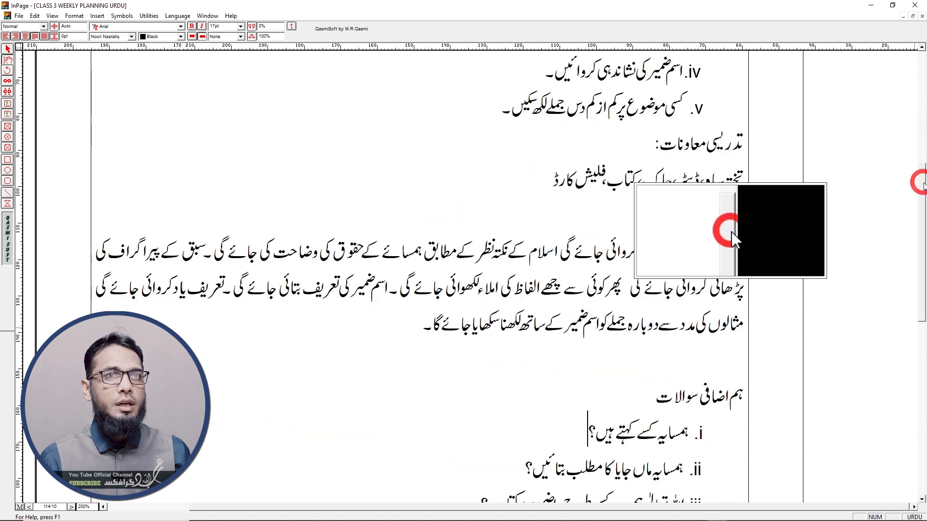
{"action": "left_click", "coordinate": [922, 48]}
{"action": "left_click", "coordinate": [922, 47]}
{"action": "left_click", "coordinate": [922, 47]}
{"action": "left_click", "coordinate": [922, 47]}
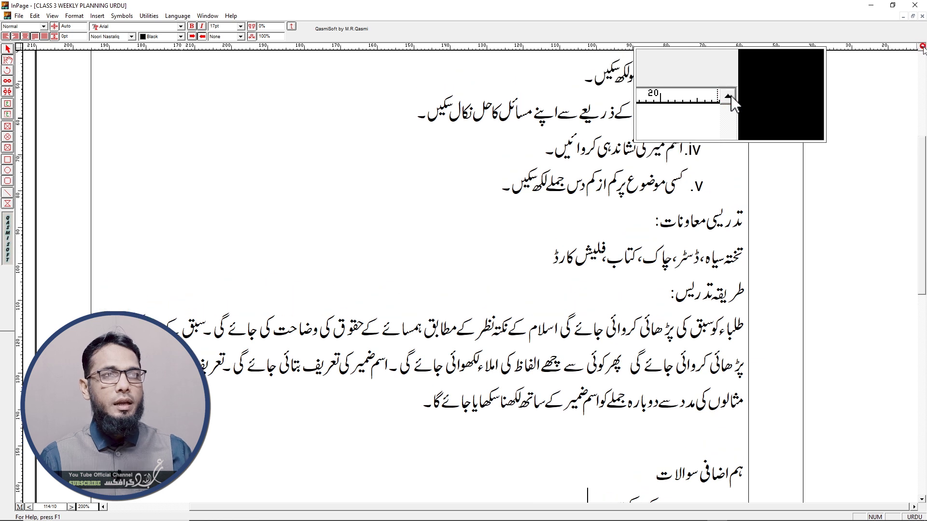
{"action": "left_click", "coordinate": [922, 47]}
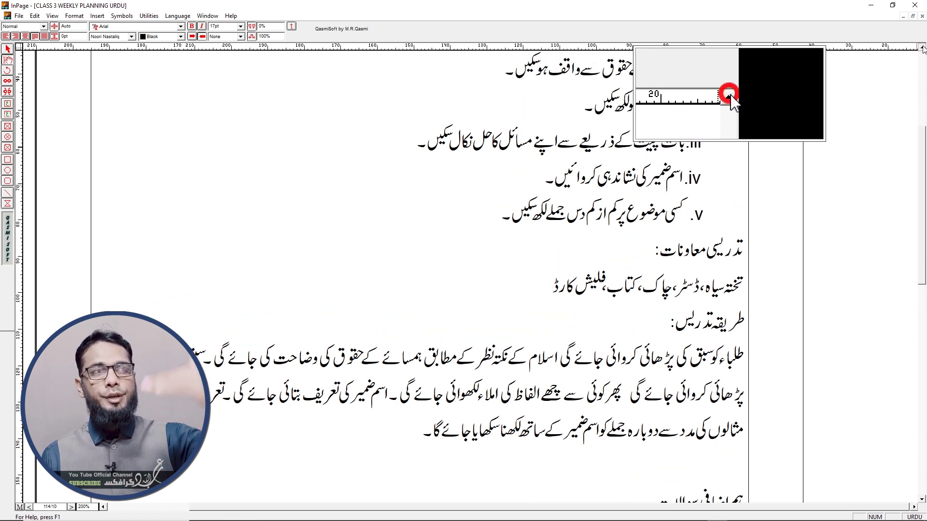
{"action": "left_click", "coordinate": [922, 500]}
{"action": "left_click", "coordinate": [922, 500]}
{"action": "left_click", "coordinate": [922, 500]}
{"action": "left_click", "coordinate": [922, 500]}
{"action": "left_click", "coordinate": [922, 500]}
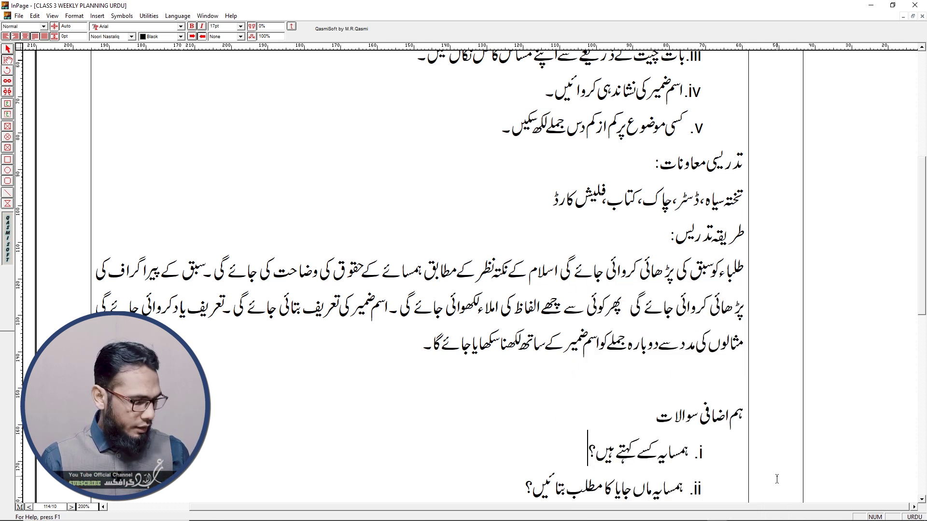
View the lesson plan page shifted sideways in both directions and check the document's current typing language
{"action": "left_click", "coordinate": [605, 507]}
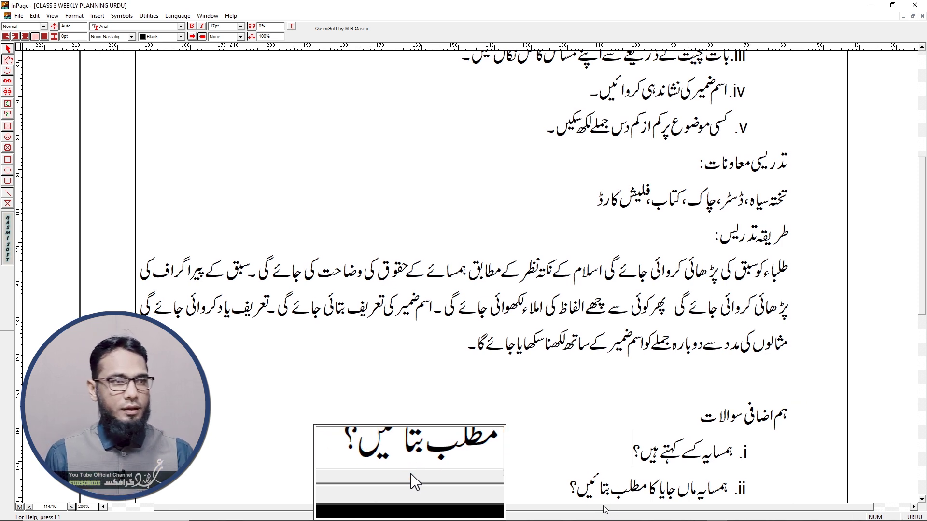
{"action": "left_click", "coordinate": [913, 507]}
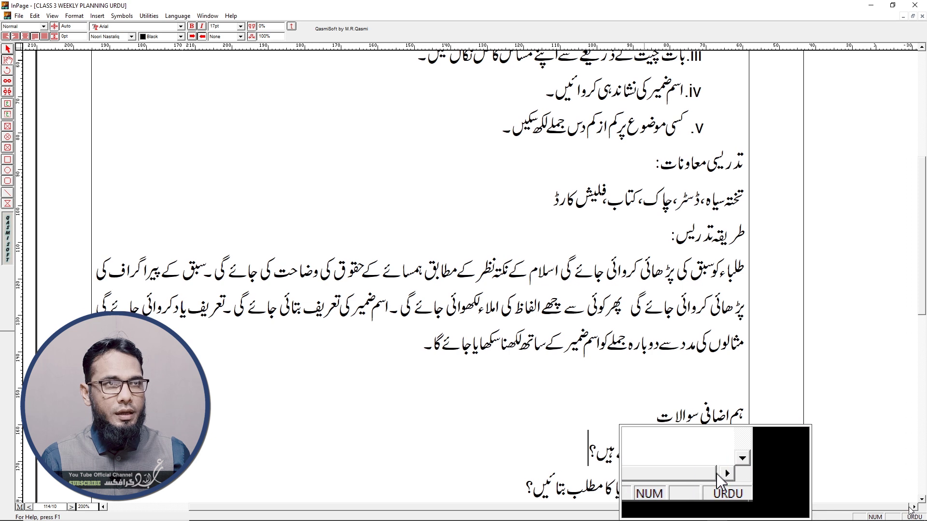
{"action": "left_click", "coordinate": [103, 506]}
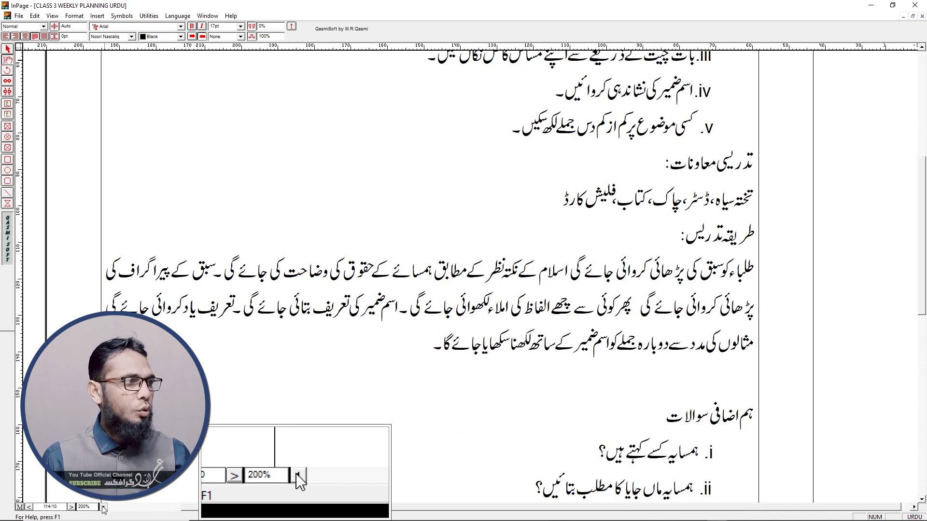
{"action": "left_click", "coordinate": [102, 507]}
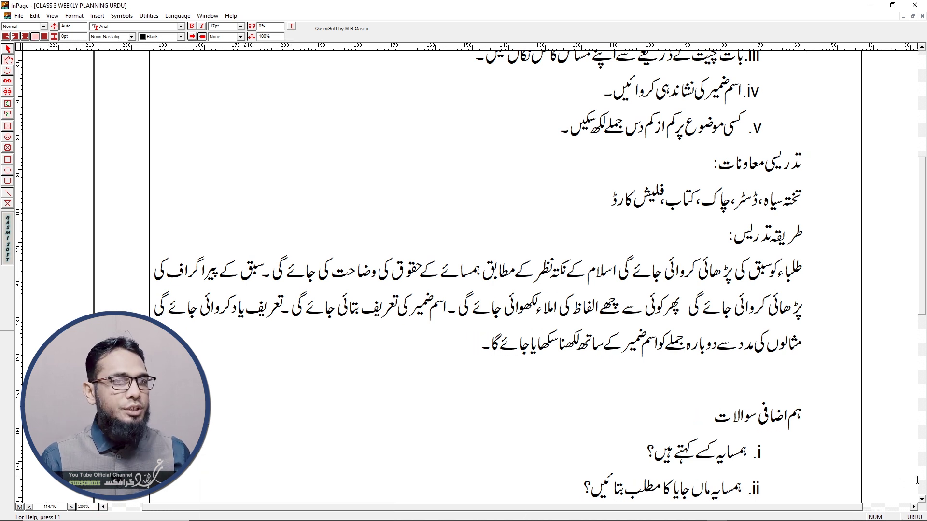
{"action": "left_click", "coordinate": [915, 516]}
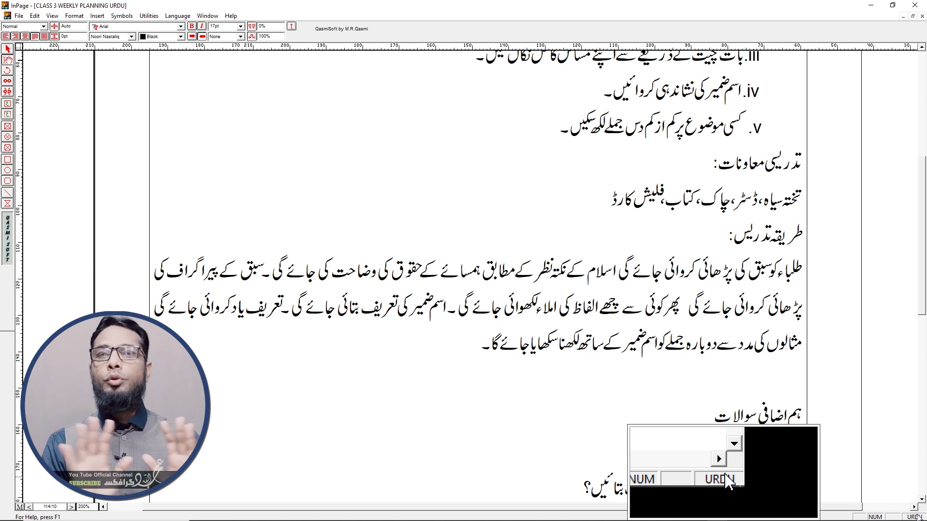
Switch the typing language from Urdu to English, back to Urdu, and to English again
{"action": "left_click", "coordinate": [918, 517]}
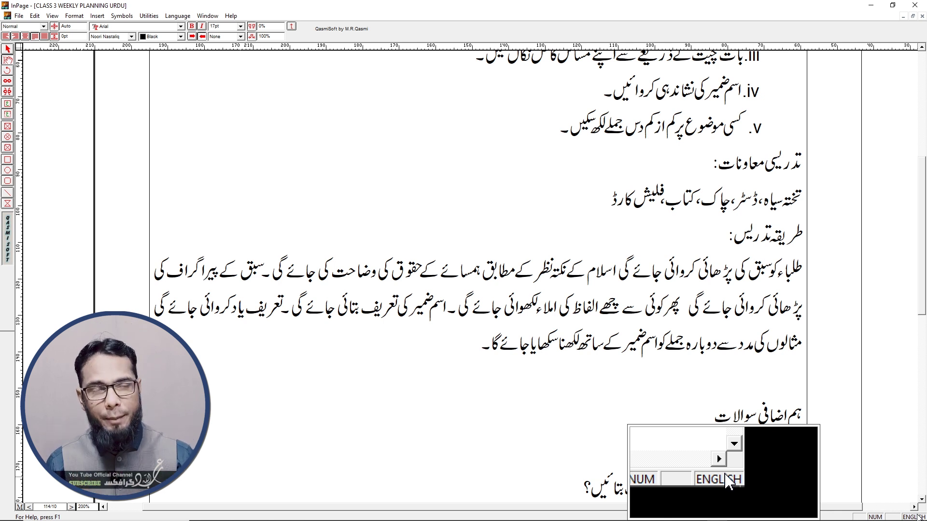
{"action": "left_click", "coordinate": [917, 515]}
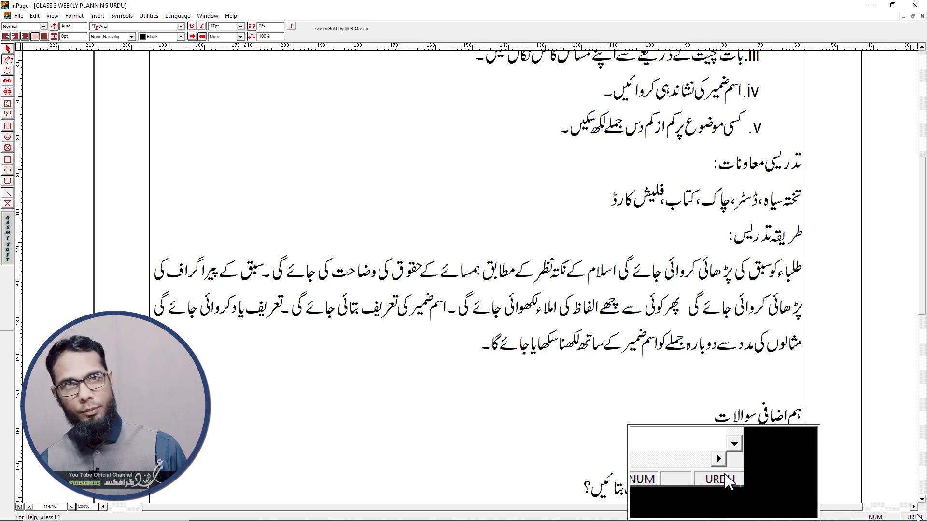
{"action": "left_click", "coordinate": [918, 515]}
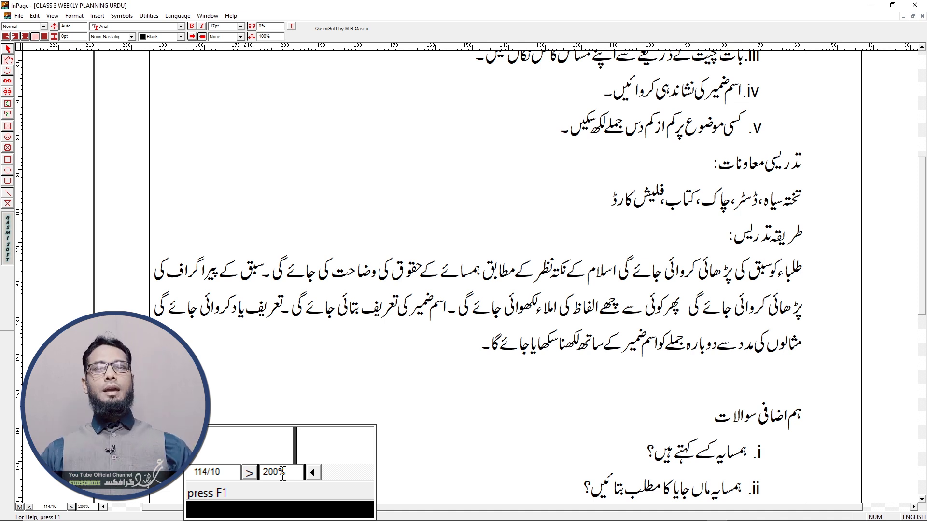
Zoom the document to 100% and after that enlarge it to 300%
{"action": "double_click", "coordinate": [88, 507]}
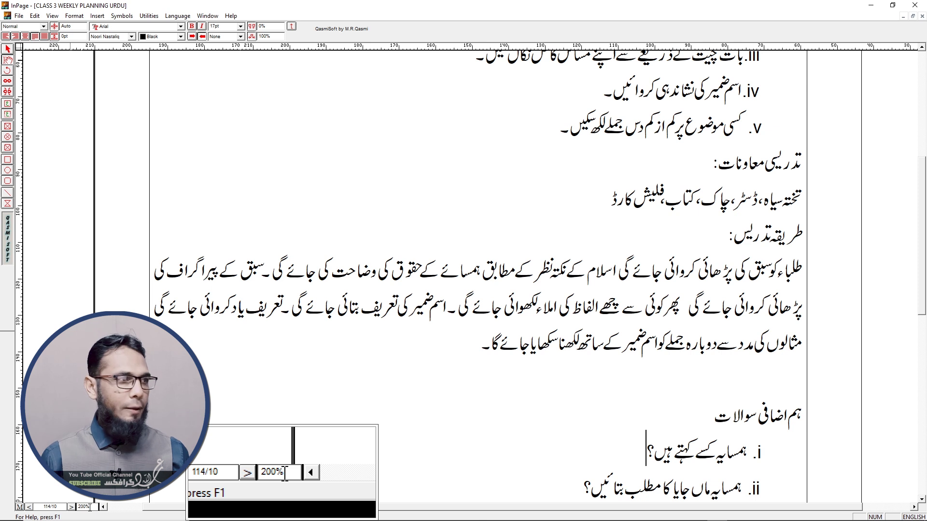
{"action": "type", "text": "100"}
{"action": "key", "text": "Return"}
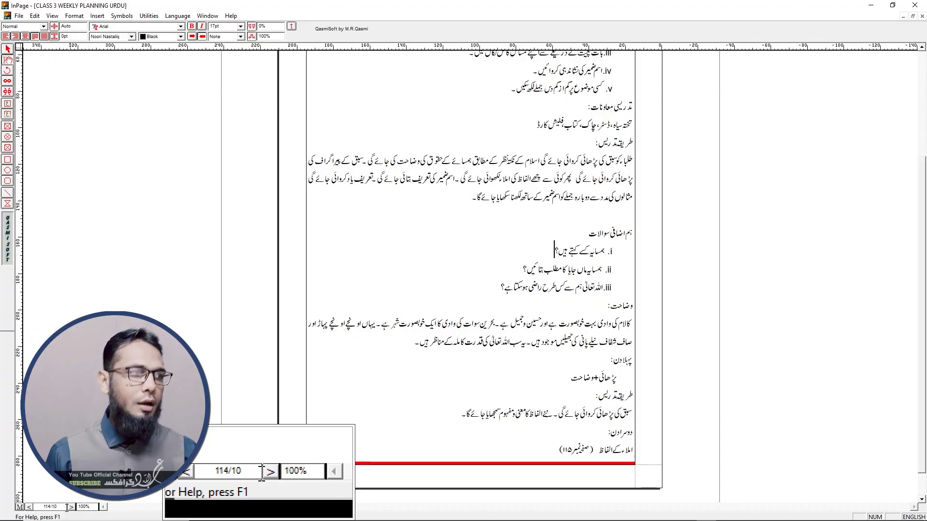
{"action": "type", "text": "300"}
{"action": "key", "text": "Return"}
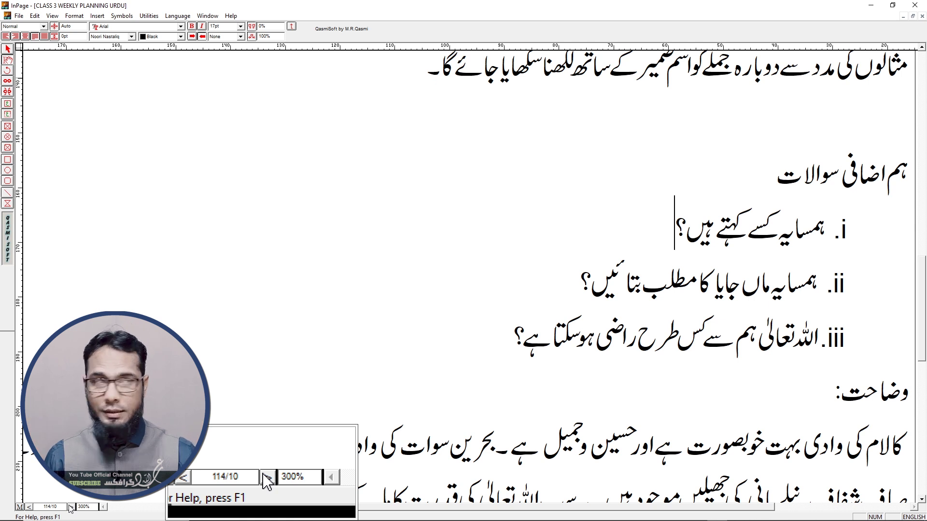
Try to set the document zoom to 301%
{"action": "left_click", "coordinate": [77, 506]}
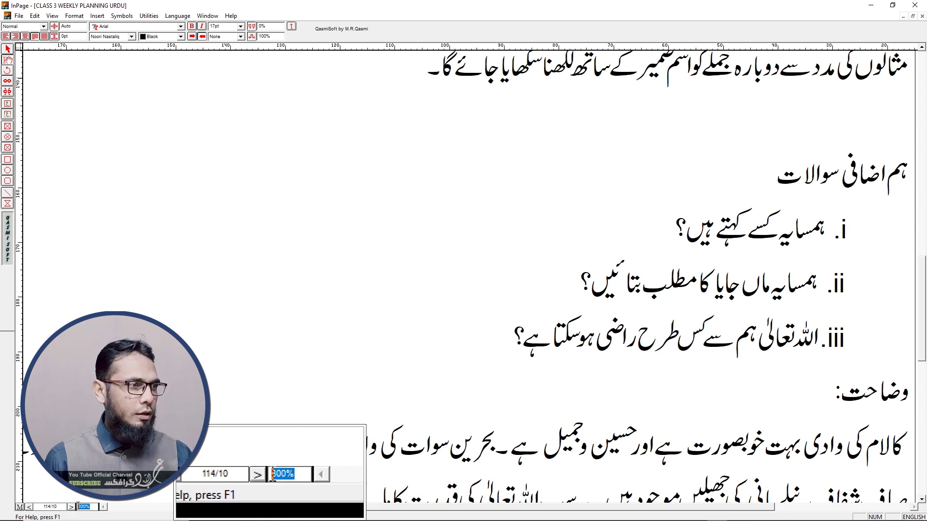
{"action": "left_click", "coordinate": [71, 507]}
{"action": "type", "text": "301"}
{"action": "key", "text": "Return"}
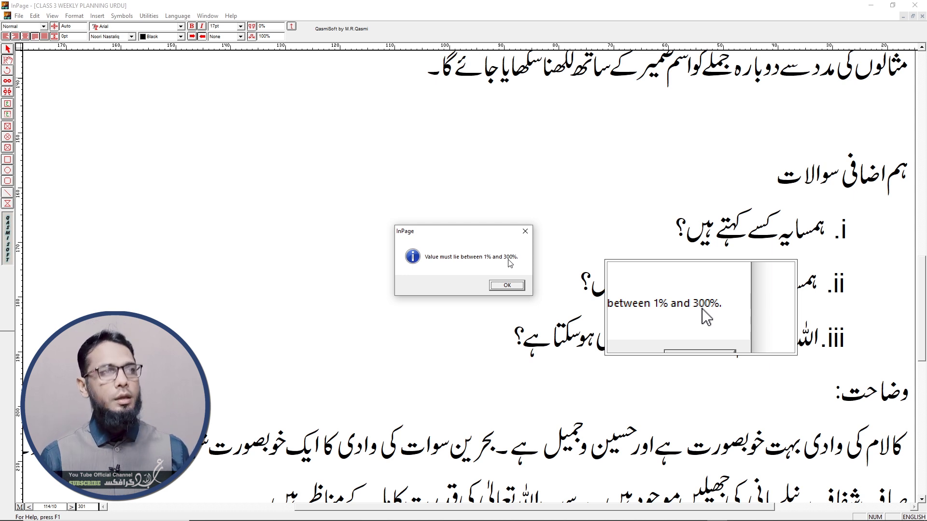
{"action": "left_click", "coordinate": [507, 285]}
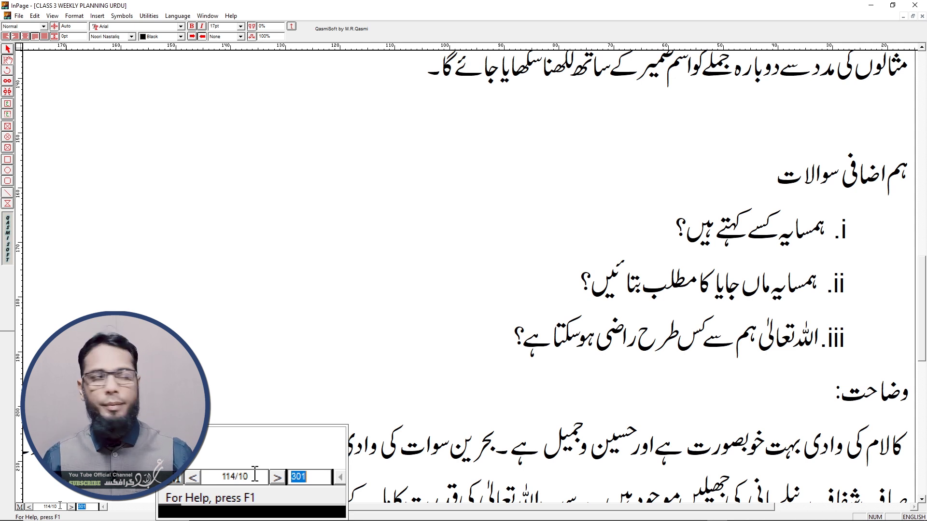
Try to change the total page count shown after the current page number to 15
{"action": "left_click_drag", "start_coordinate": [60, 505], "coordinate": [53, 505]}
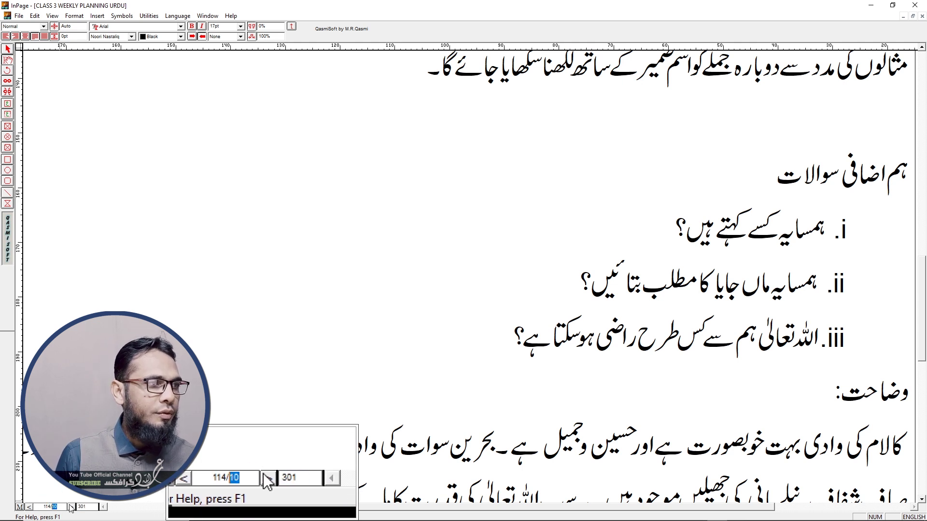
{"action": "type", "text": "15"}
{"action": "key", "text": "Return"}
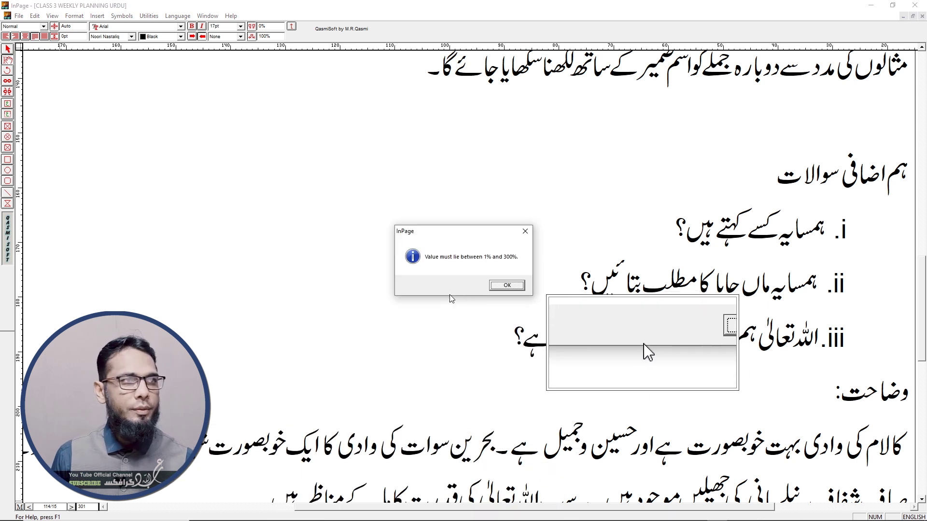
{"action": "left_click", "coordinate": [507, 285]}
{"action": "left_click", "coordinate": [255, 471]}
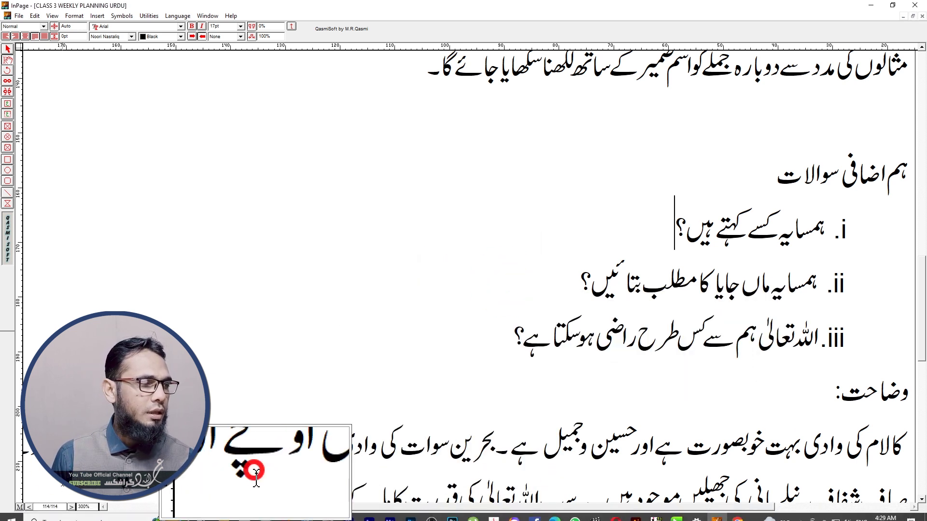
{"action": "left_click_drag", "start_coordinate": [59, 507], "coordinate": [54, 507]}
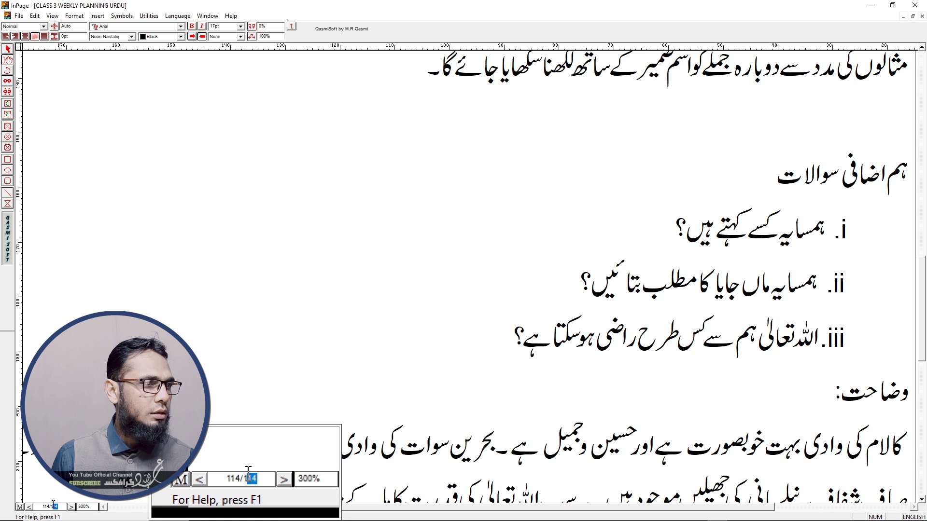
{"action": "key", "text": "BackSpace"}
{"action": "type", "text": "3"}
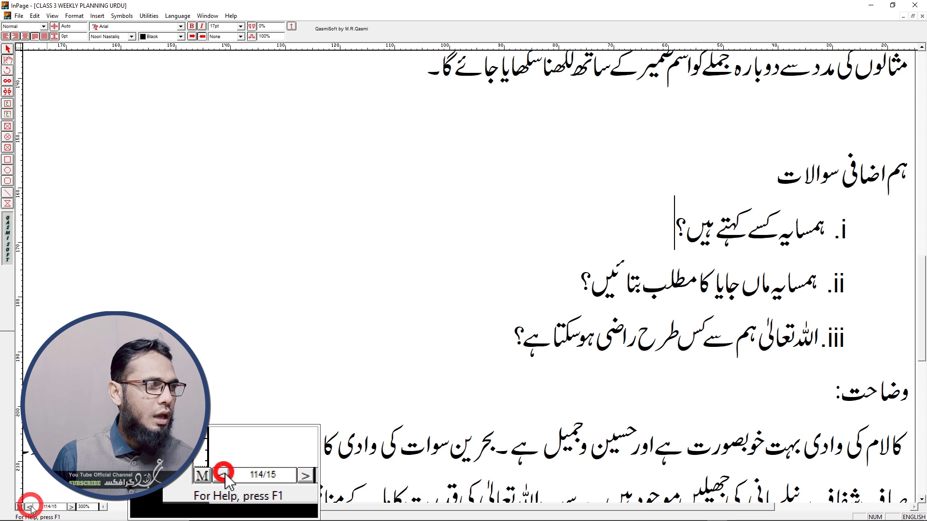
Page back through the weekly planning document one page at a time to page 102
{"action": "left_click", "coordinate": [71, 507]}
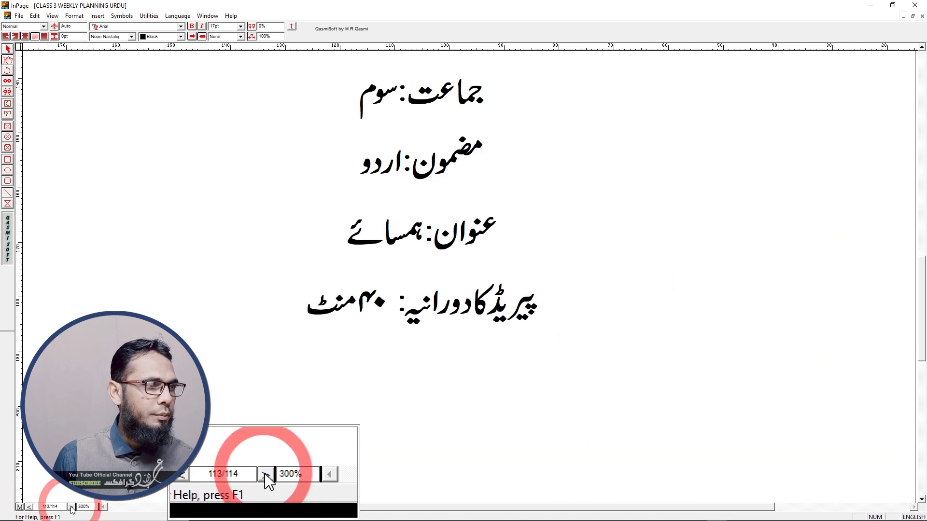
{"action": "left_click", "coordinate": [71, 507]}
{"action": "left_click", "coordinate": [71, 507]}
{"action": "left_click", "coordinate": [71, 507]}
{"action": "left_click", "coordinate": [71, 507]}
{"action": "left_click", "coordinate": [71, 507]}
{"action": "left_click", "coordinate": [71, 507]}
{"action": "left_click", "coordinate": [71, 507]}
{"action": "left_click", "coordinate": [71, 507]}
{"action": "left_click", "coordinate": [71, 507]}
{"action": "left_click", "coordinate": [71, 507]}
{"action": "left_click", "coordinate": [71, 506]}
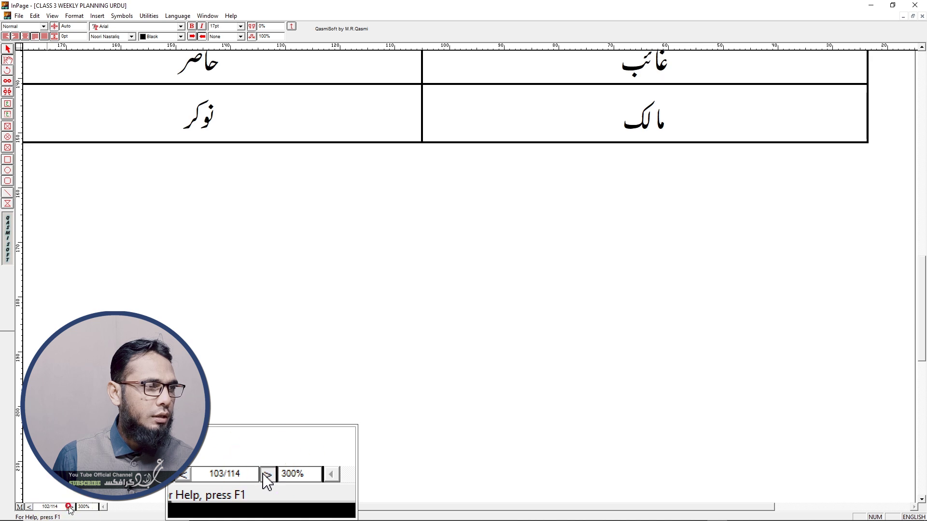
Highlight part of the current page number in the page indicator and go back to page 98
{"action": "left_click", "coordinate": [44, 506]}
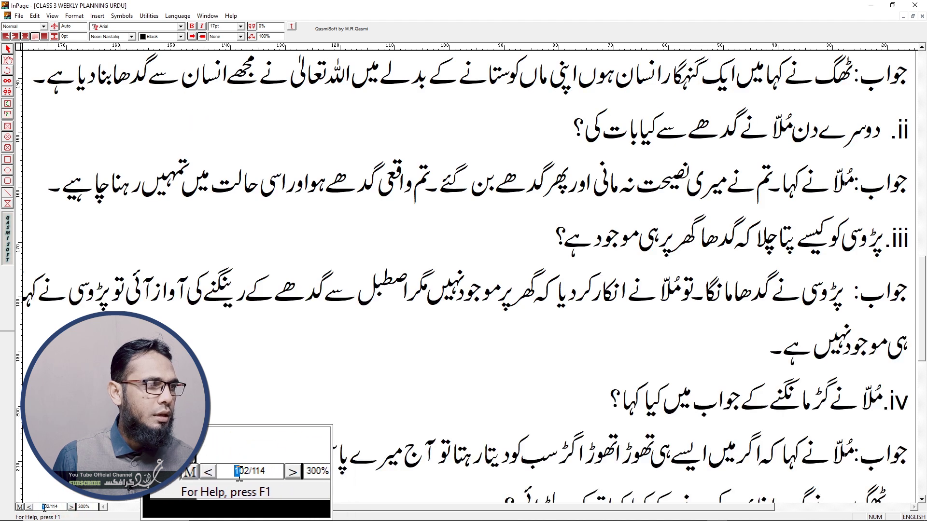
{"action": "left_click", "coordinate": [46, 507]}
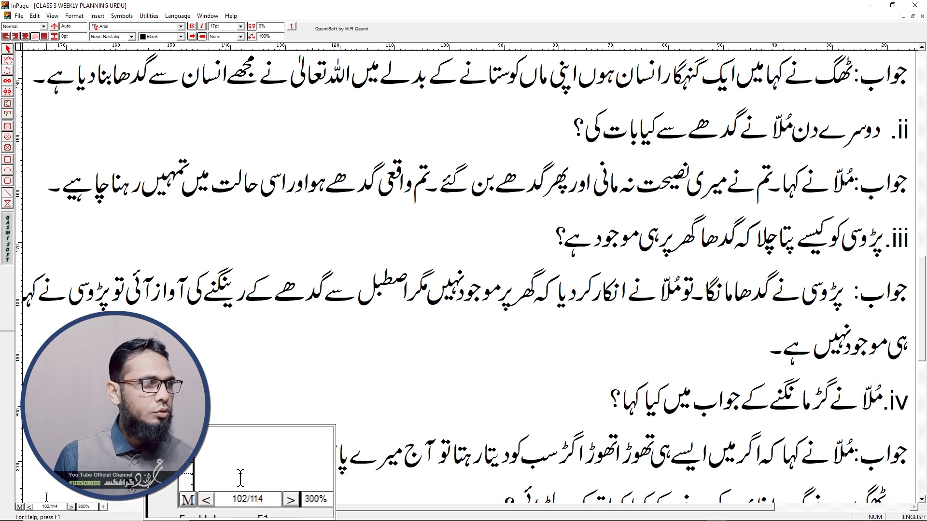
{"action": "left_click", "coordinate": [70, 507]}
{"action": "left_click", "coordinate": [70, 507]}
{"action": "left_click", "coordinate": [70, 507]}
{"action": "left_click", "coordinate": [70, 507]}
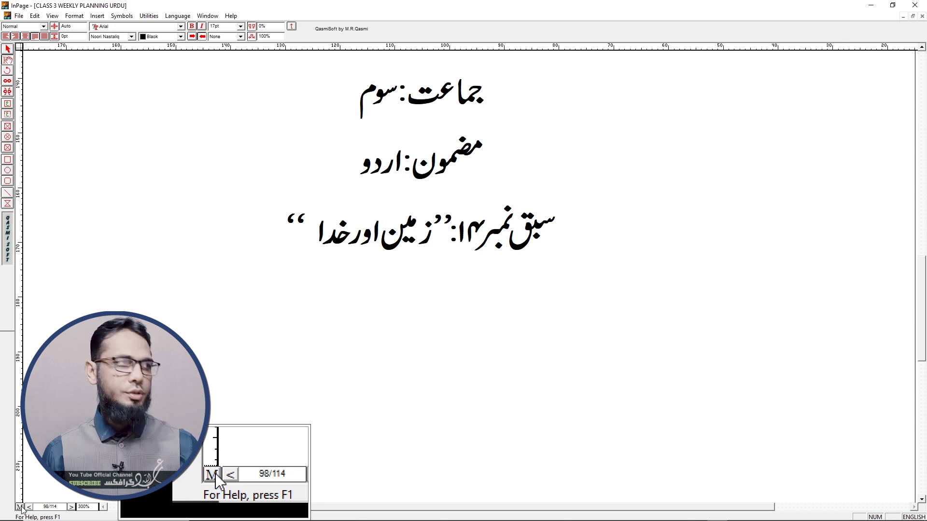
{"action": "key", "text": "super+Escape"}
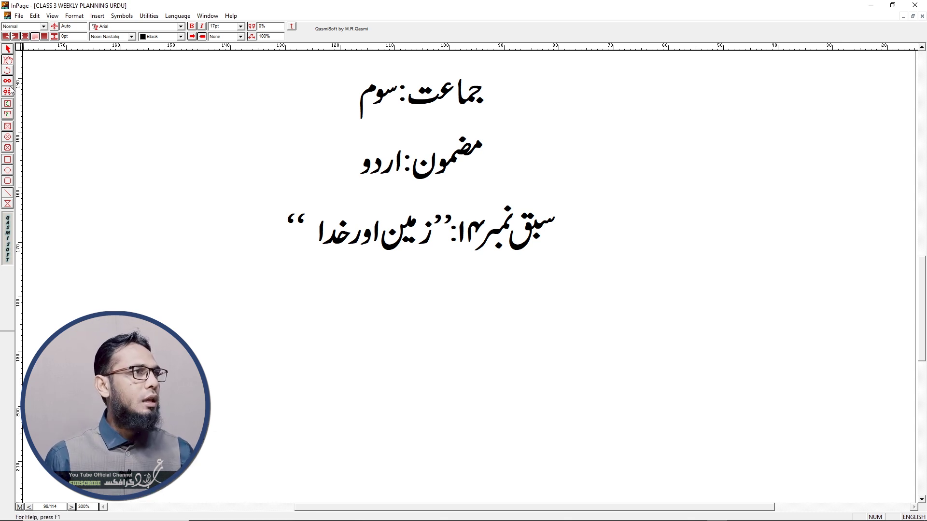
{"action": "key", "text": "super+plus"}
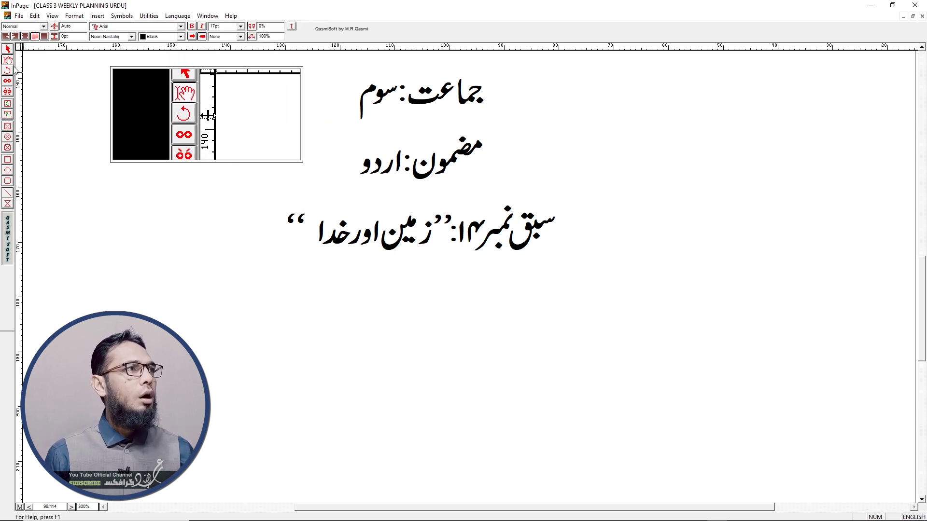
Switch between the selection arrow, the text tool, a picture frame tool and the line tool to compare the options each one offers
{"action": "left_click", "coordinate": [7, 49]}
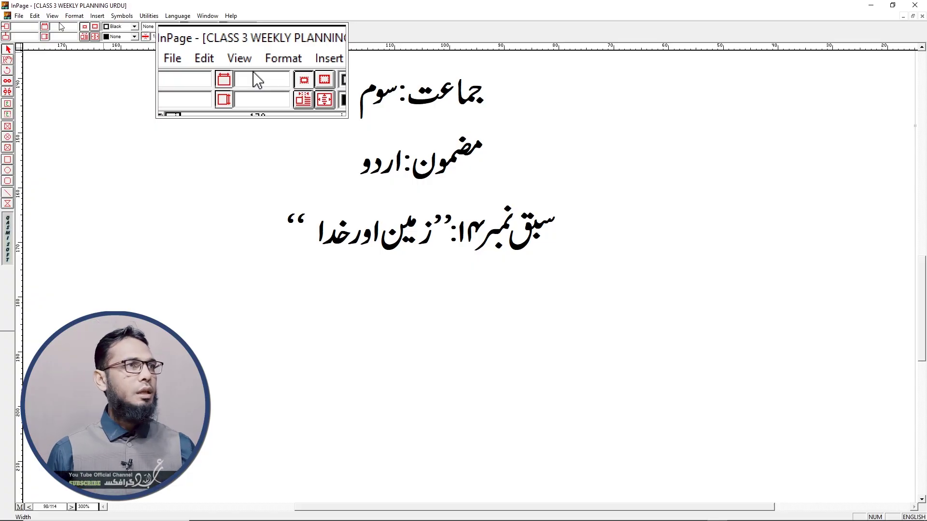
{"action": "left_click", "coordinate": [8, 60]}
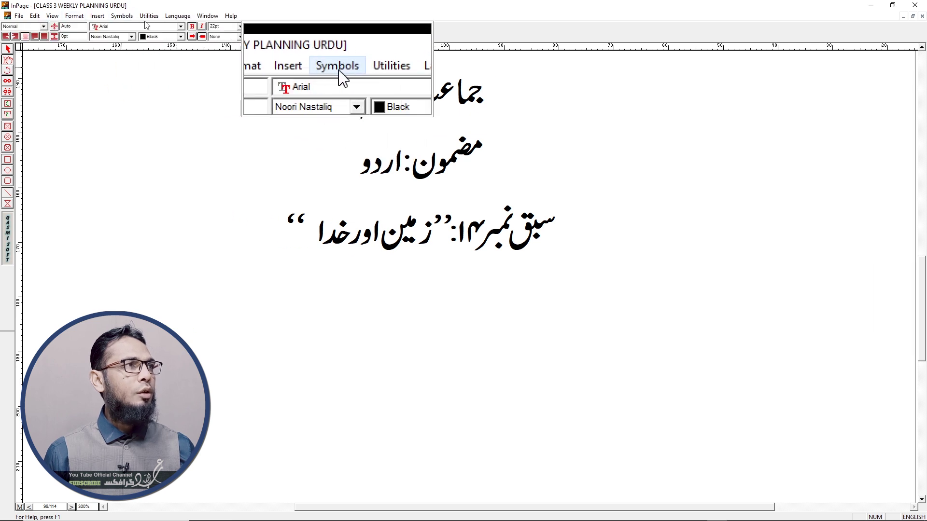
{"action": "left_click", "coordinate": [7, 49]}
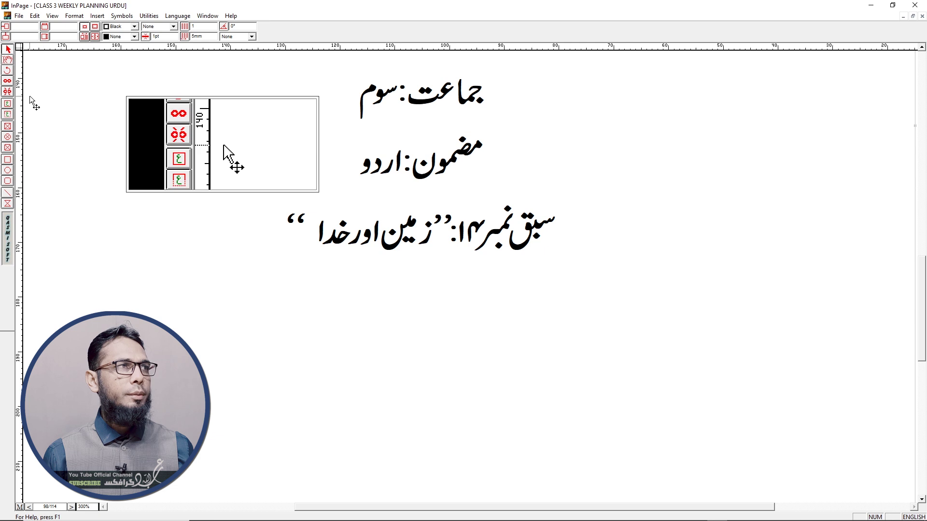
{"action": "left_click", "coordinate": [7, 149]}
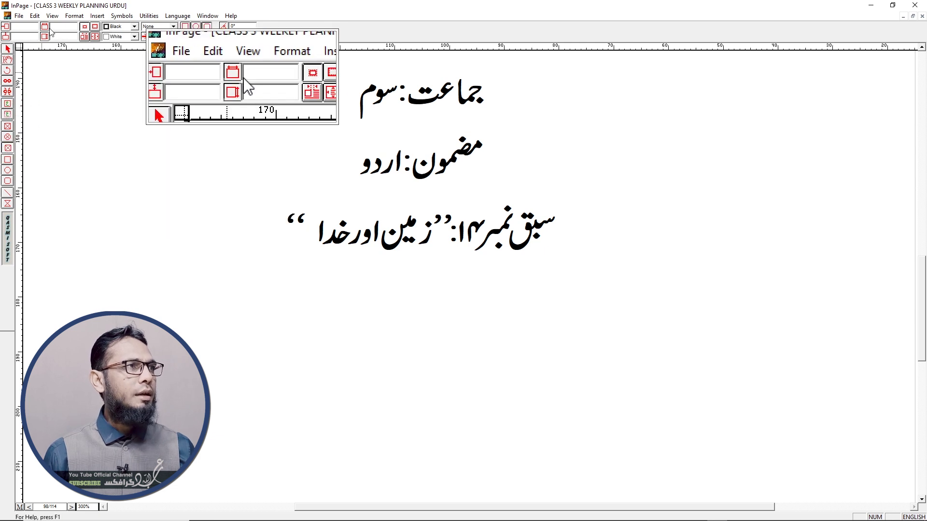
{"action": "left_click", "coordinate": [9, 192]}
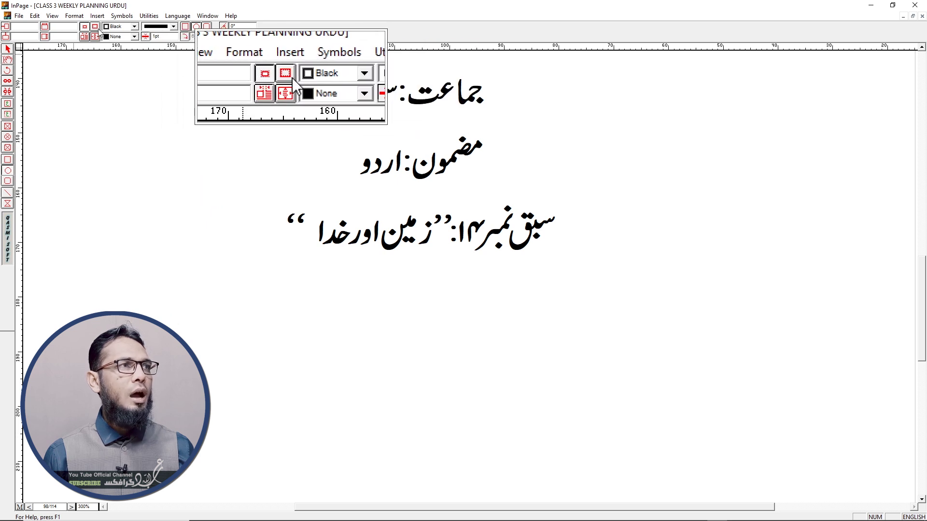